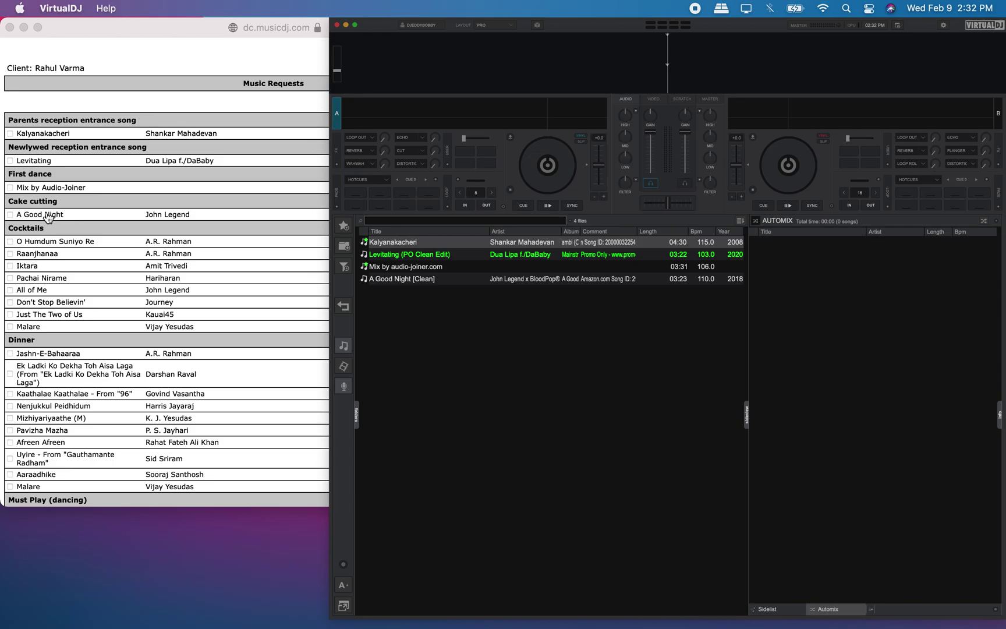
# Search the music library for "levitat", add Levitating (PO Clean Edit) to the Automix list and clear the search.
pyautogui.click(391, 220)
pyautogui.write('levitat')
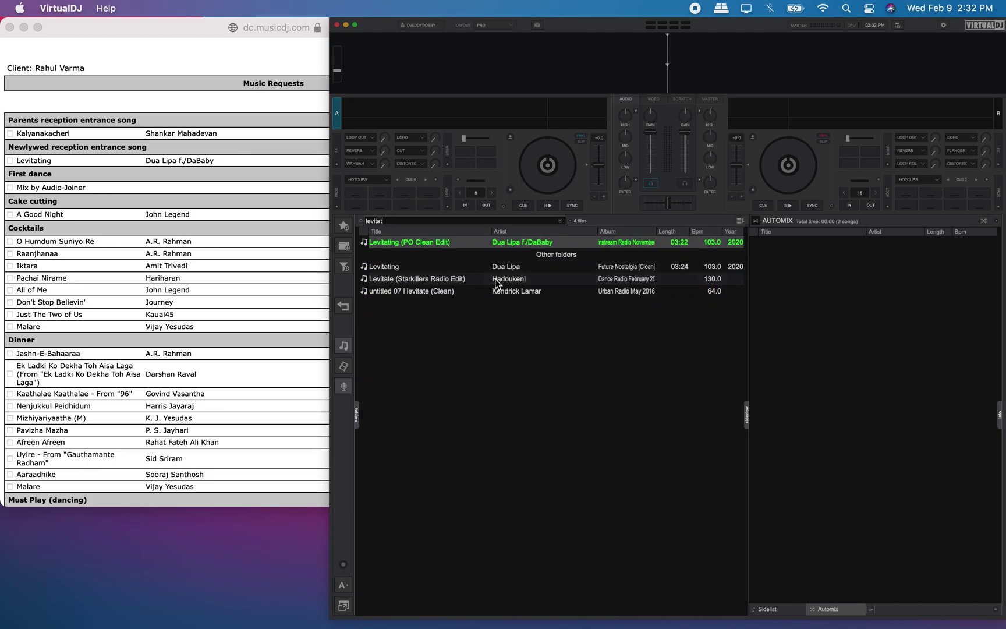
pyautogui.moveTo(401, 248); pyautogui.dragTo(818, 280)
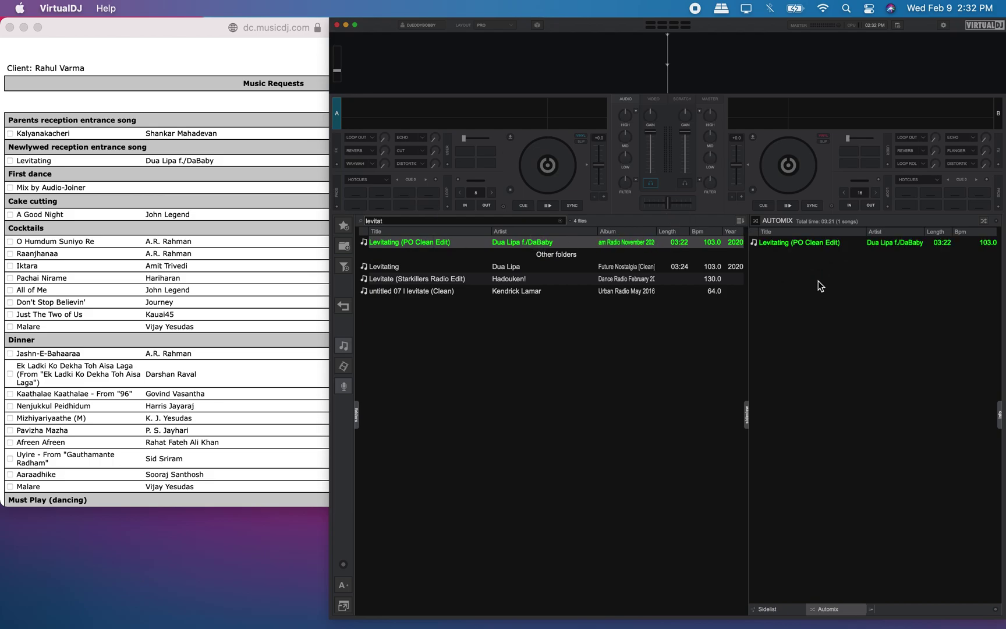
pyautogui.click(561, 220)
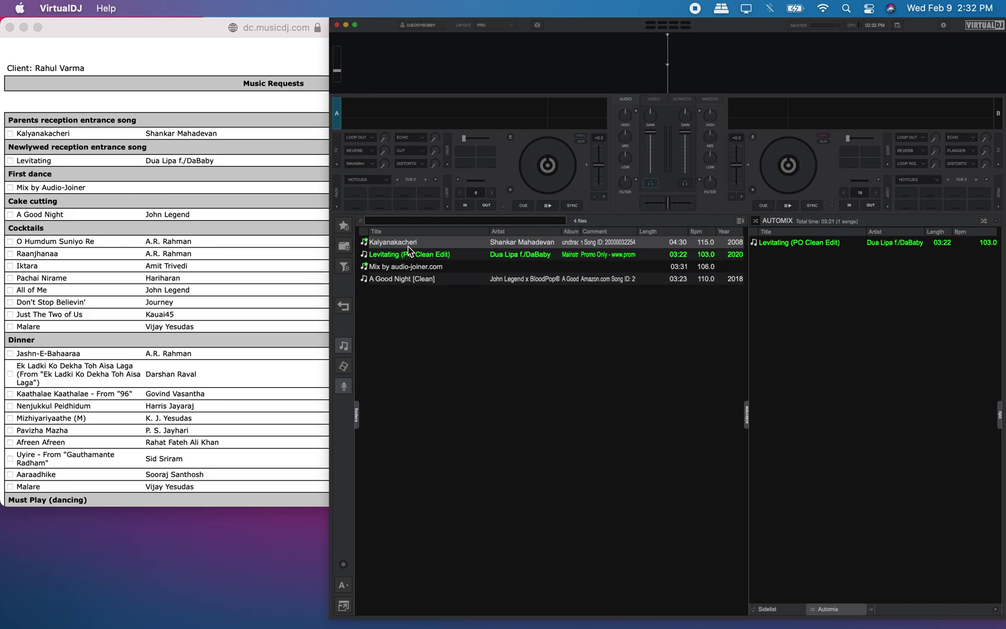
# Add all songs of the open playlist to the Automix list and remove the duplicate Levitating (PO Clean Edit) entry above them.
pyautogui.press('super+a')
pyautogui.moveTo(561, 268); pyautogui.dragTo(781, 235)
pyautogui.rightClick(779, 240)
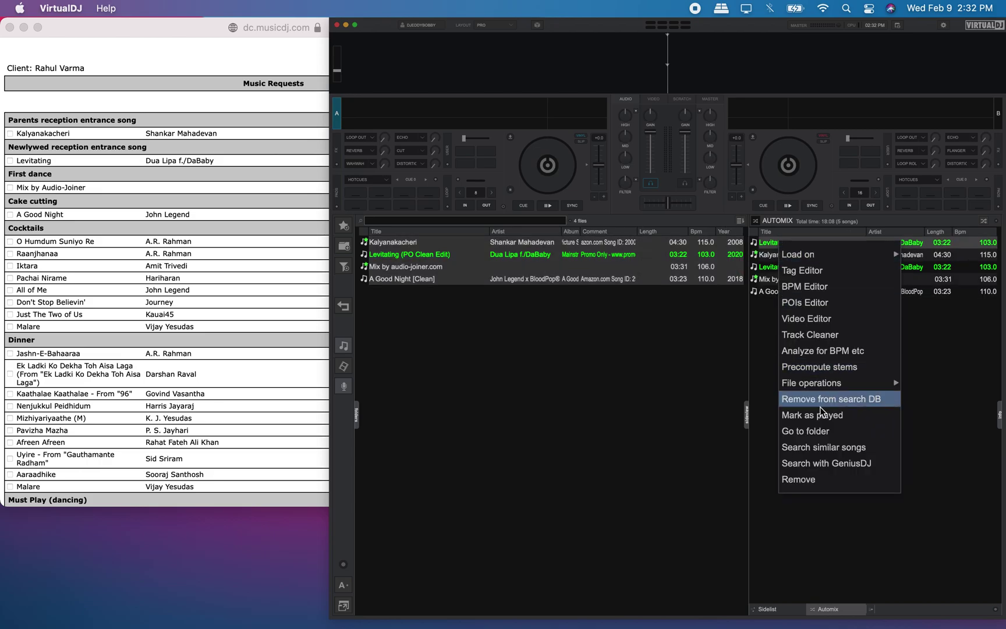
pyautogui.click(815, 479)
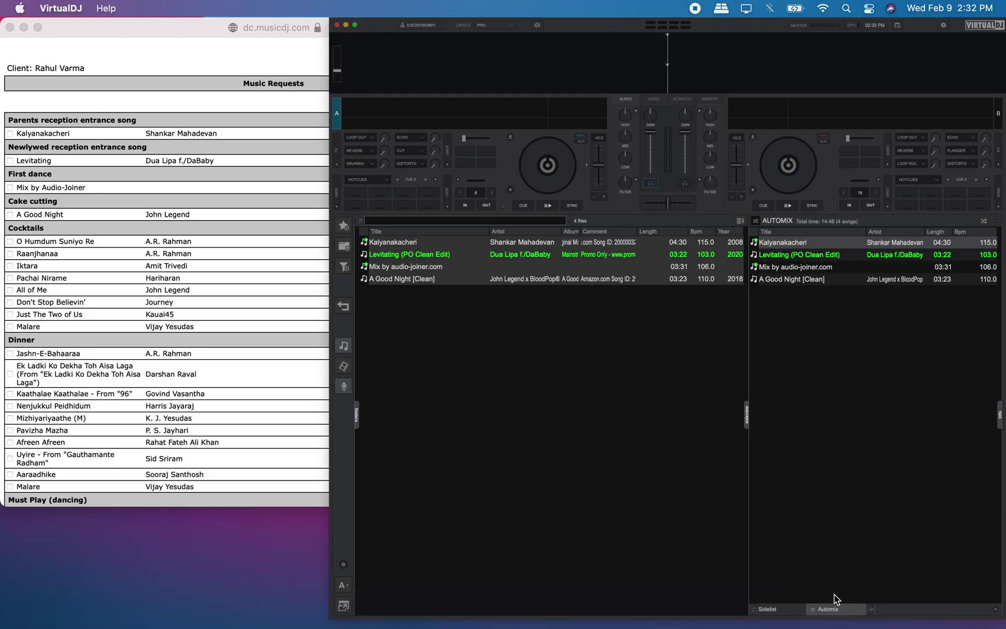
# View the Sidelist, return to the Automix list and save it as a playlist named 02132022 Reception.
pyautogui.click(778, 608)
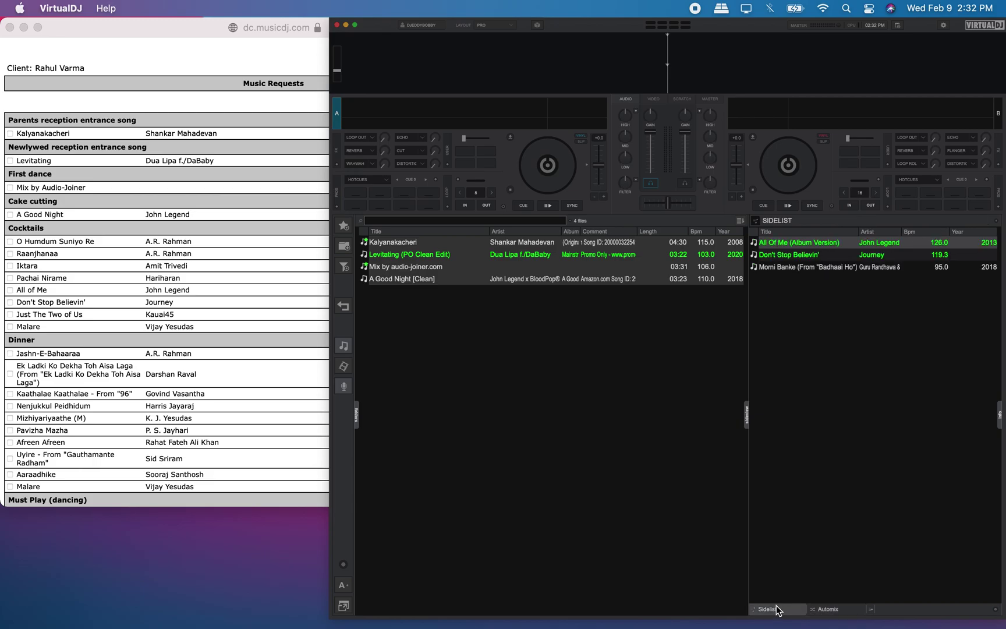
pyautogui.click(829, 609)
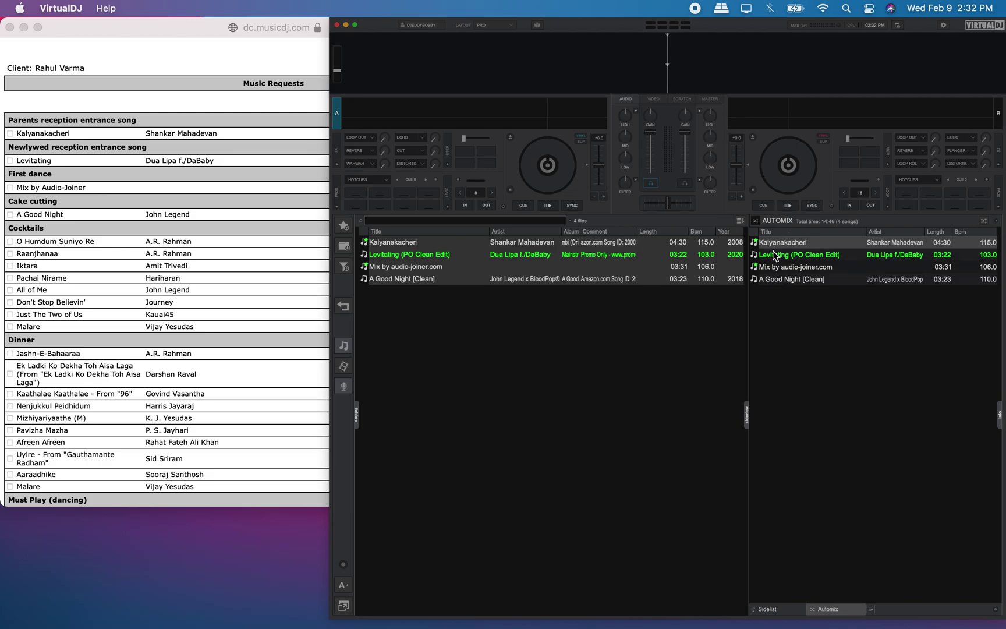
pyautogui.click(997, 224)
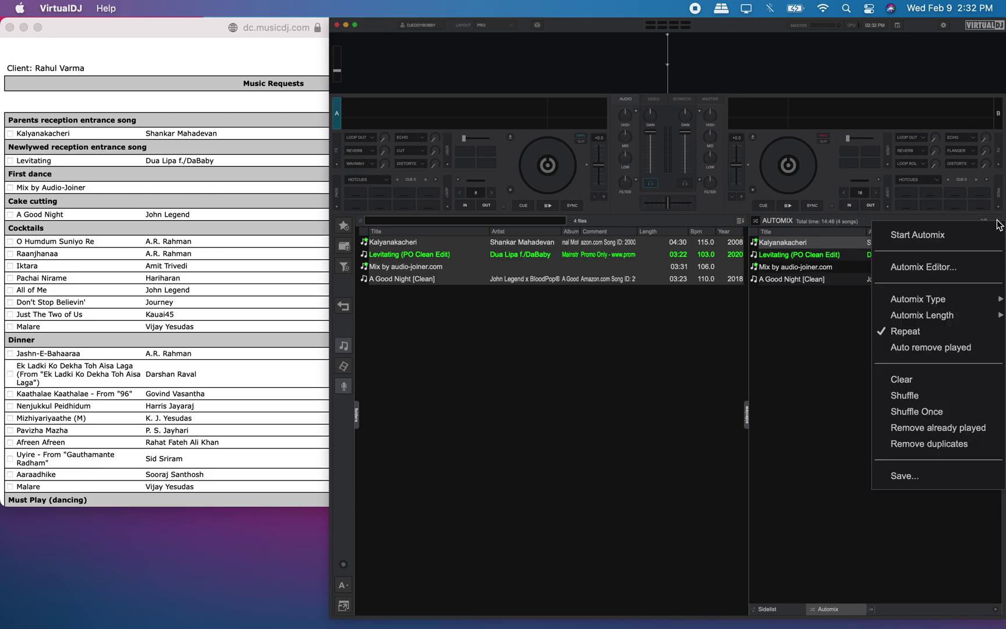
pyautogui.click(926, 475)
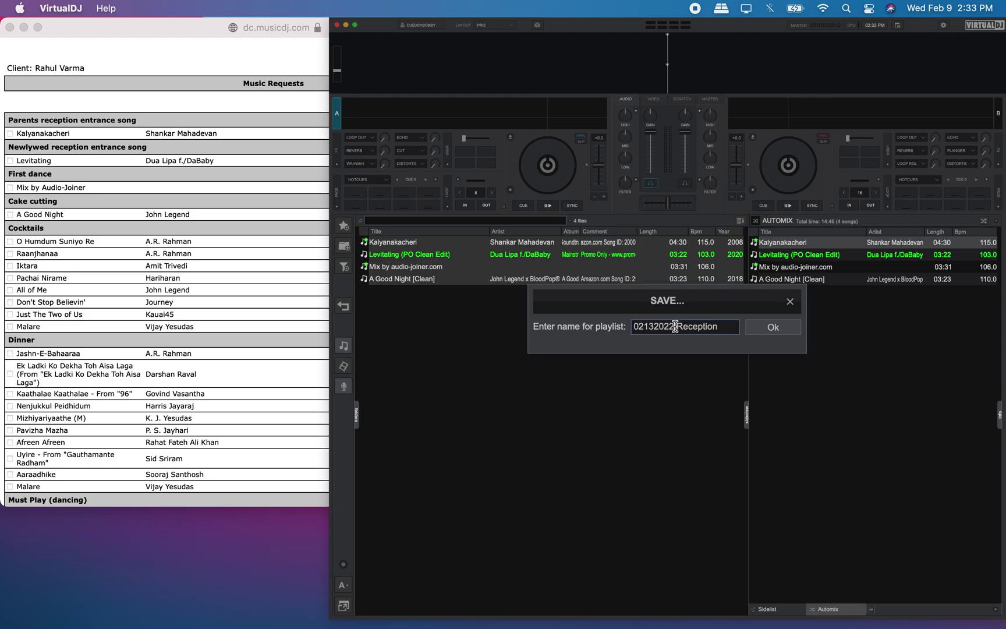
pyautogui.click(771, 328)
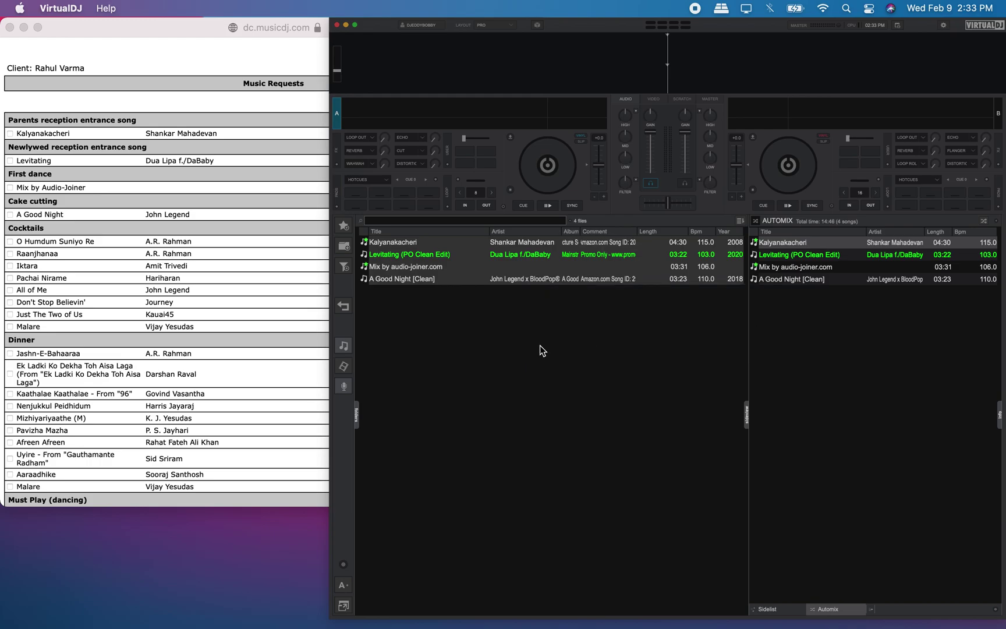
# Show the folder tree and collapse its 2021, Playlists and Lists & Advice folders.
pyautogui.click(357, 412)
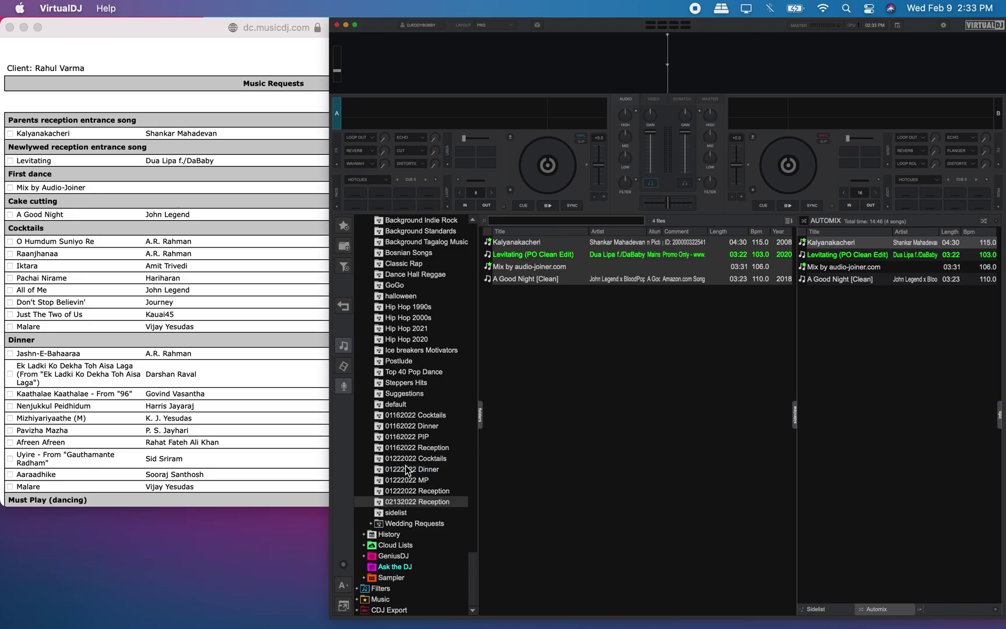
pyautogui.scroll(20, 406, 466)
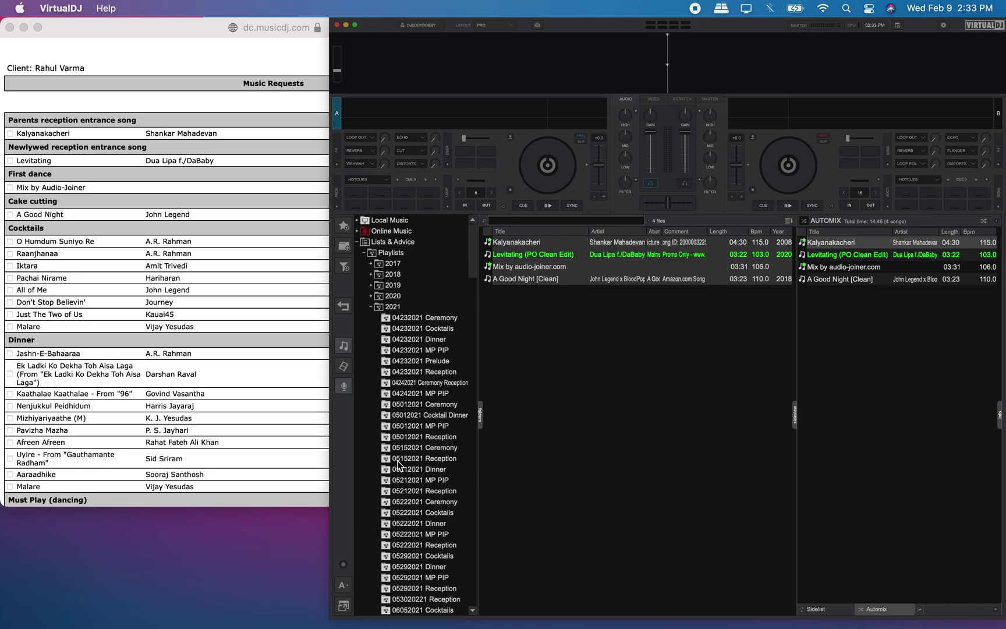
pyautogui.click(370, 307)
pyautogui.click(365, 252)
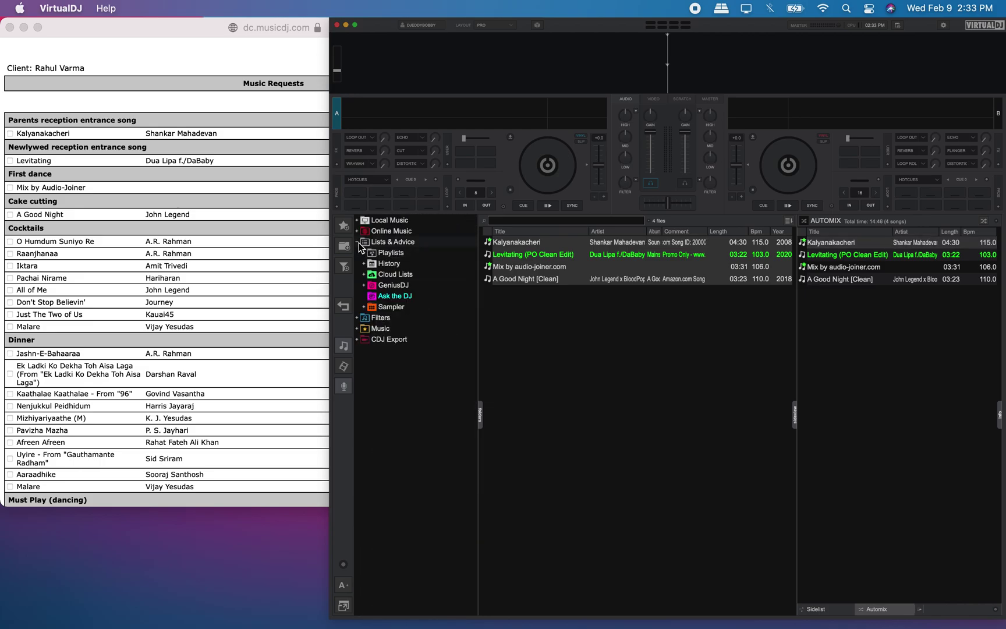
pyautogui.click(358, 242)
pyautogui.click(479, 413)
pyautogui.click(369, 414)
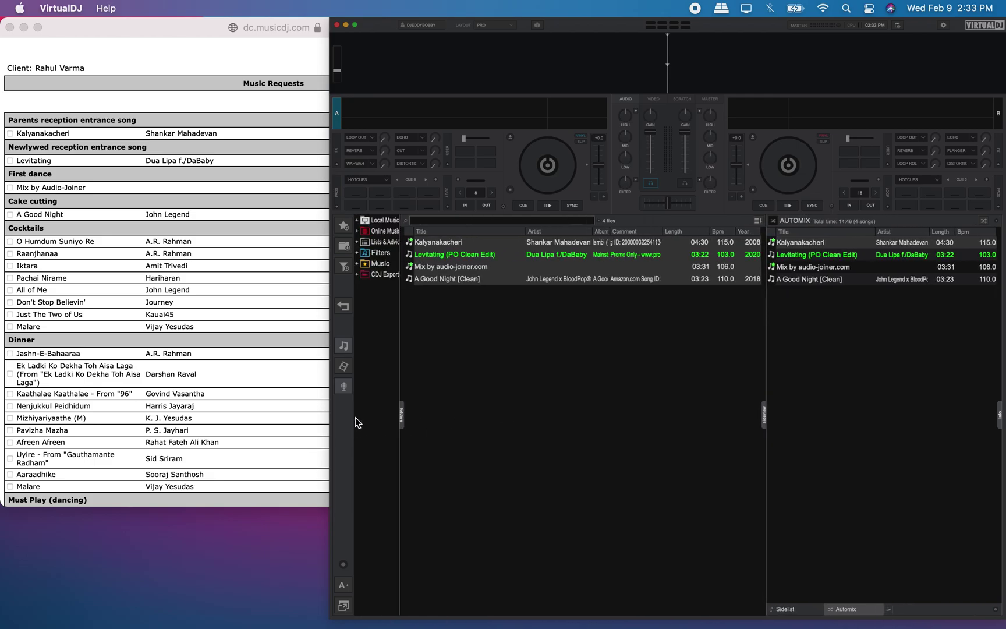
# Open the 02132022 Reception playlist under Playlists in Lists & Advice, and enlarge the window to fill the screen.
pyautogui.click(382, 243)
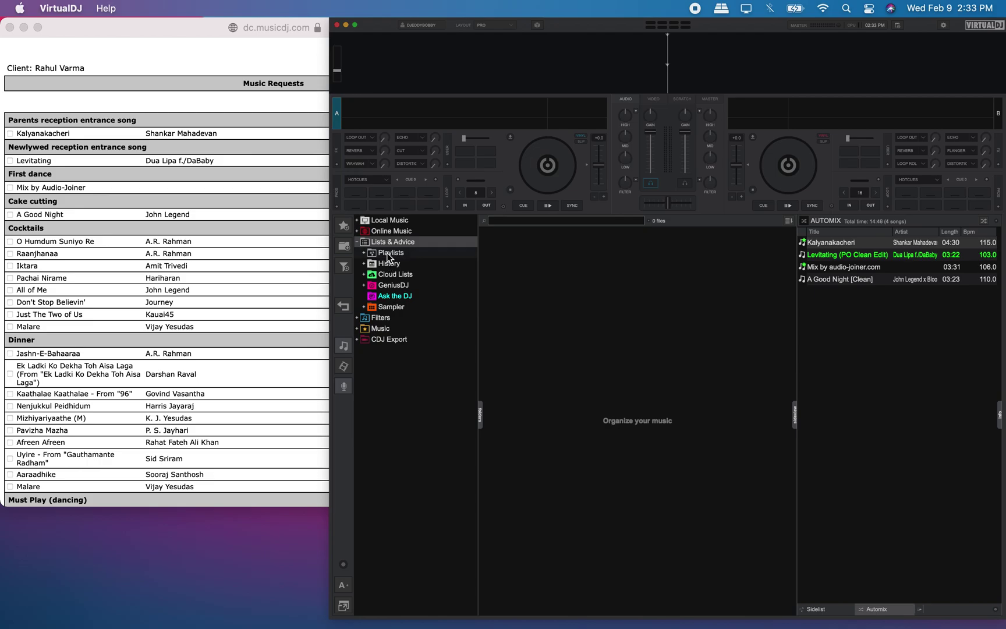
pyautogui.click(388, 254)
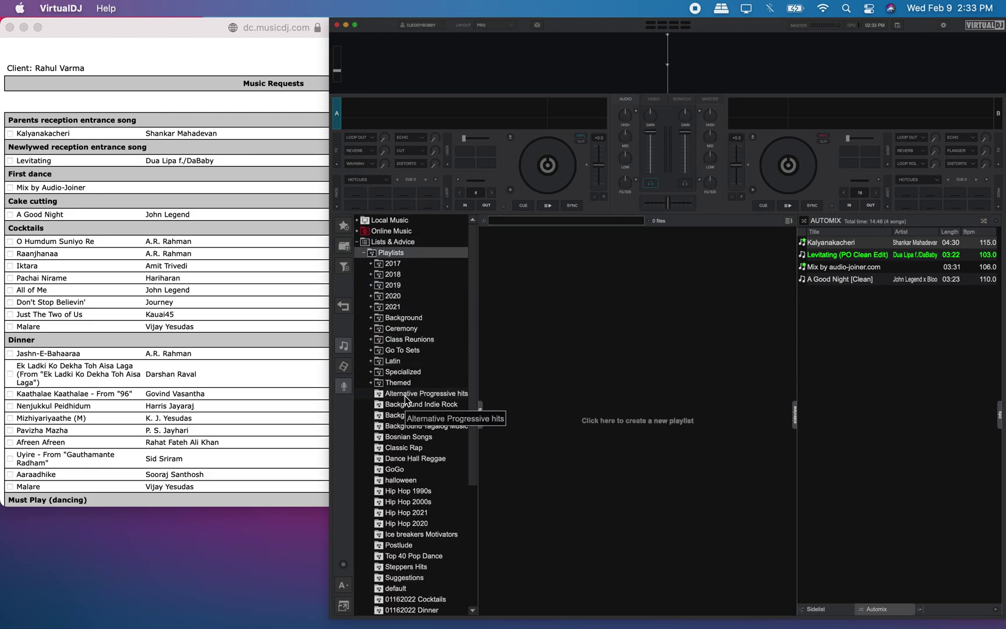
pyautogui.scroll(-5, 405, 396)
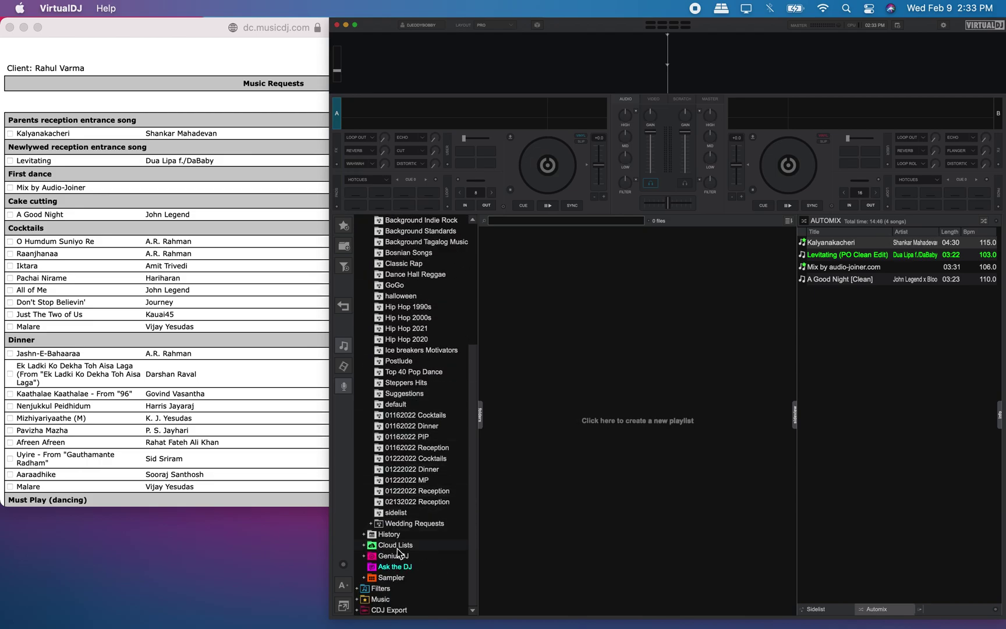
pyautogui.click(406, 504)
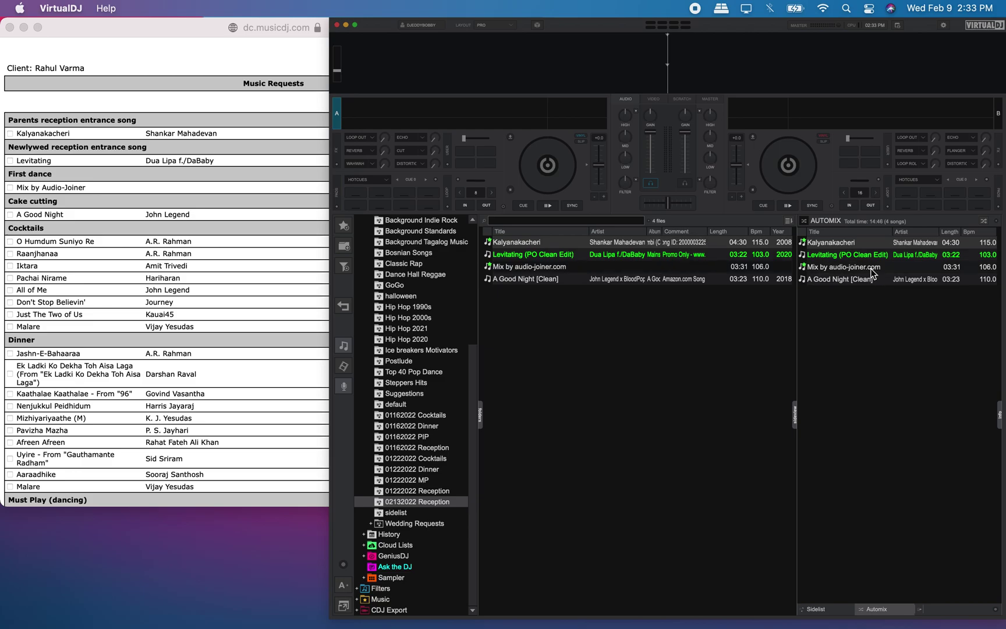
pyautogui.click(355, 25)
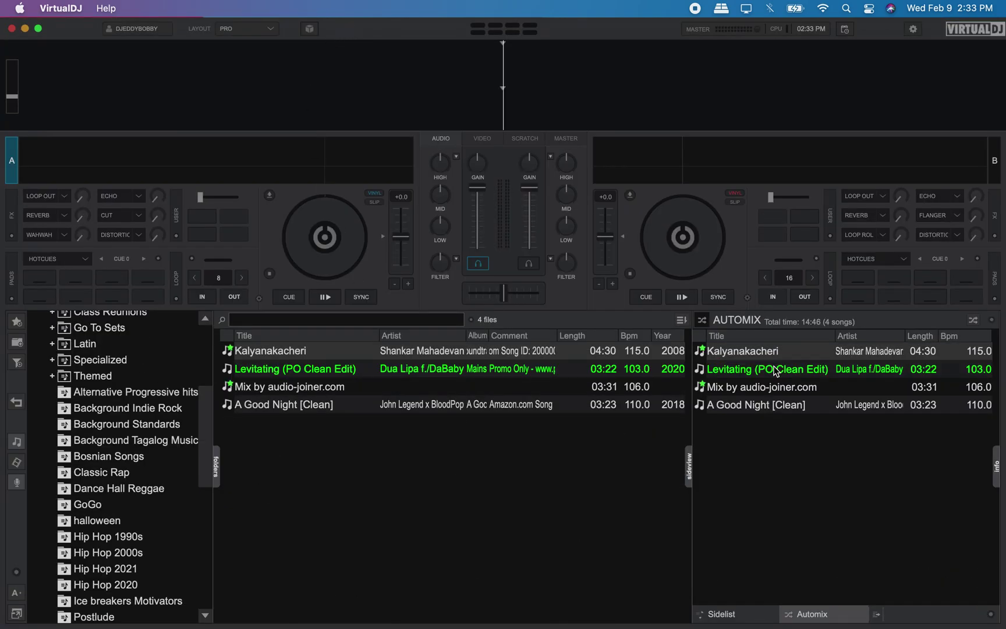
# Start Automix playback with Kalyanakacheri and return deck A to its cue point.
pyautogui.click(992, 320)
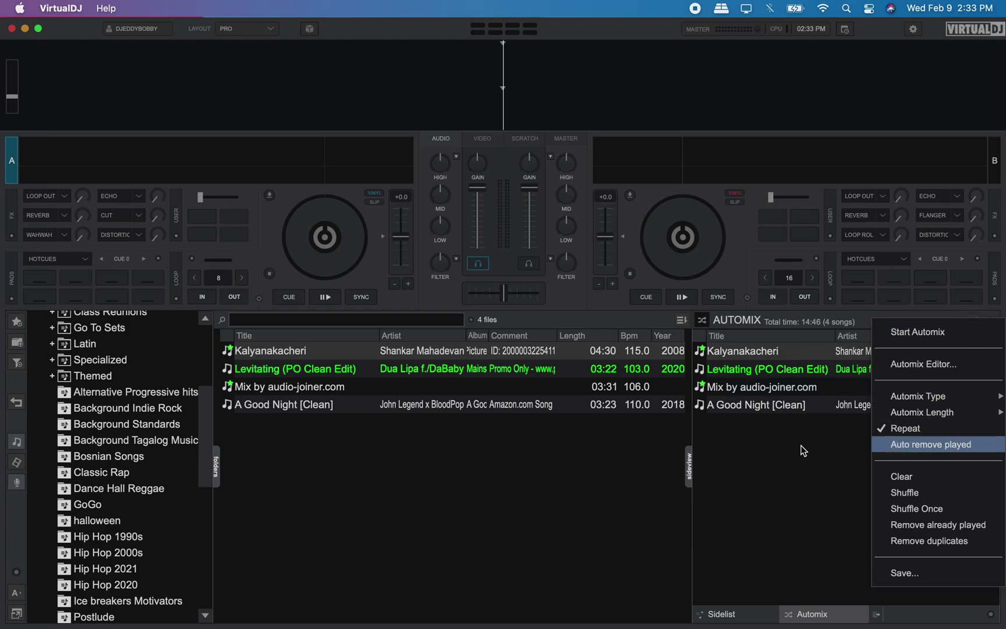
pyautogui.click(757, 453)
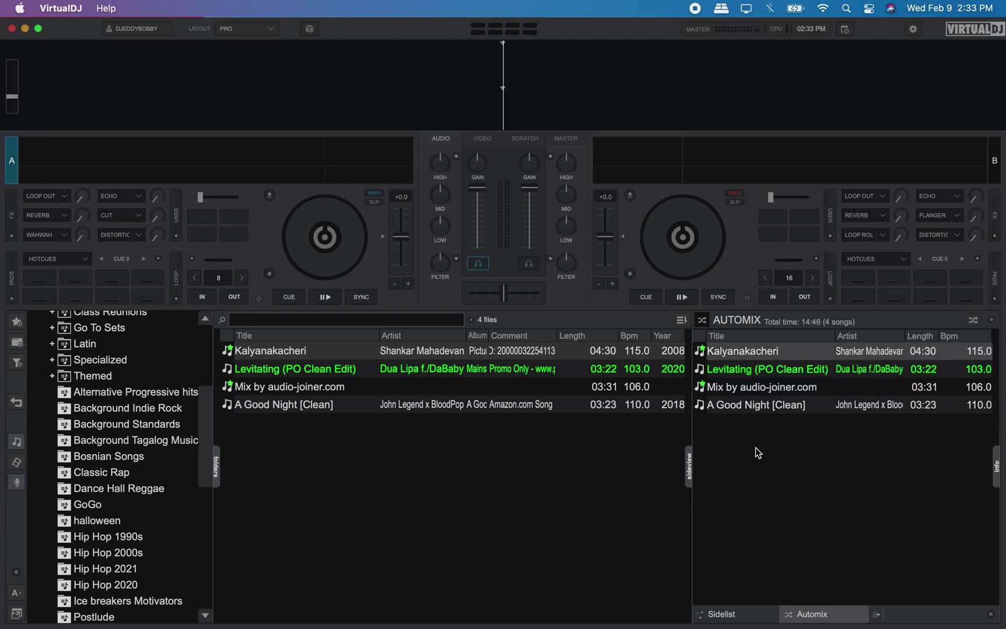
pyautogui.click(973, 321)
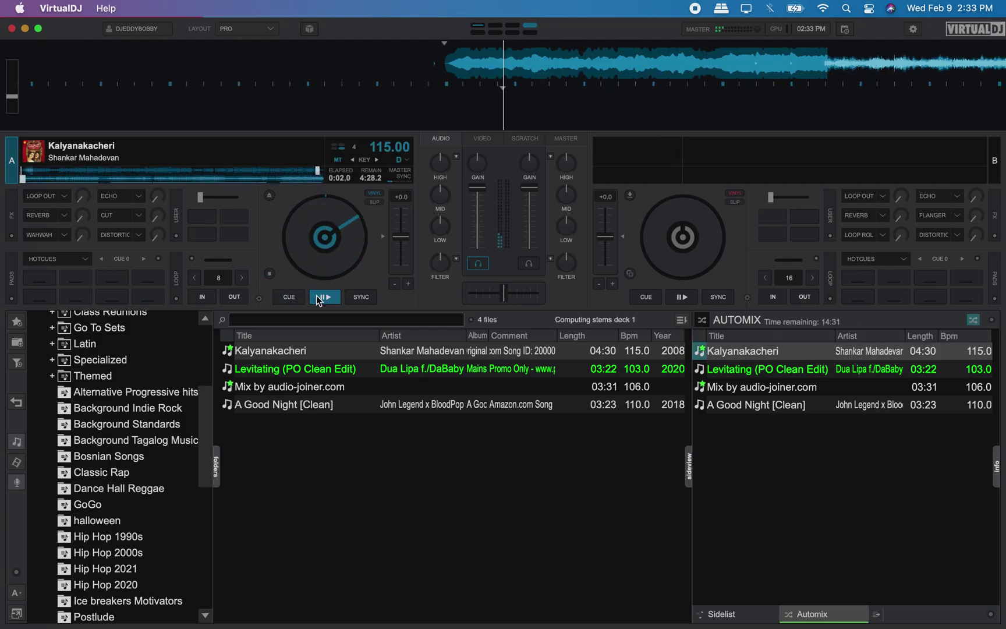
pyautogui.click(289, 297)
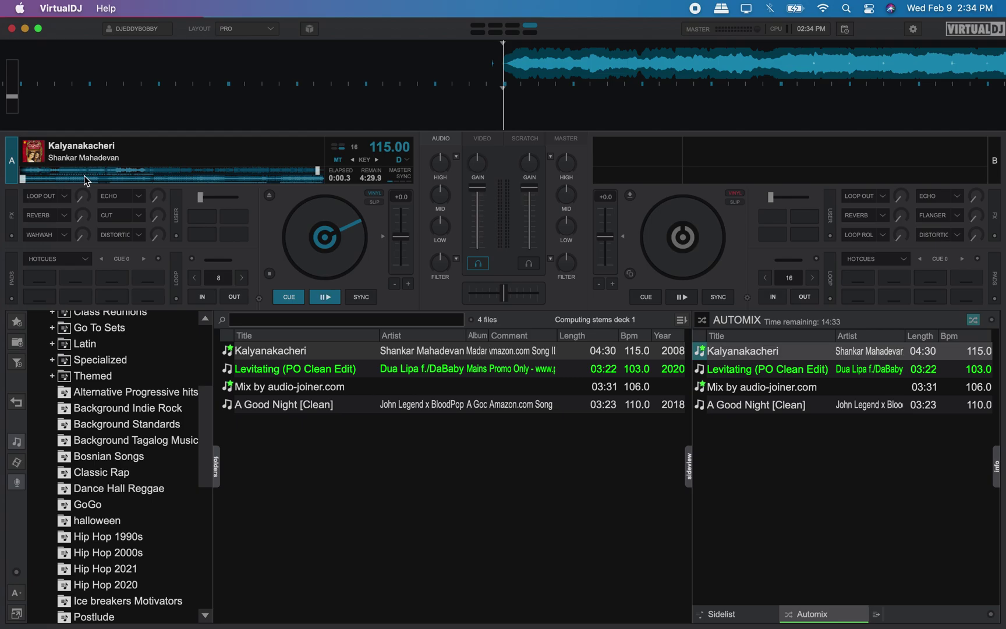
# Change the Automix type to Smart and back to Fade (remove silence).
pyautogui.click(992, 320)
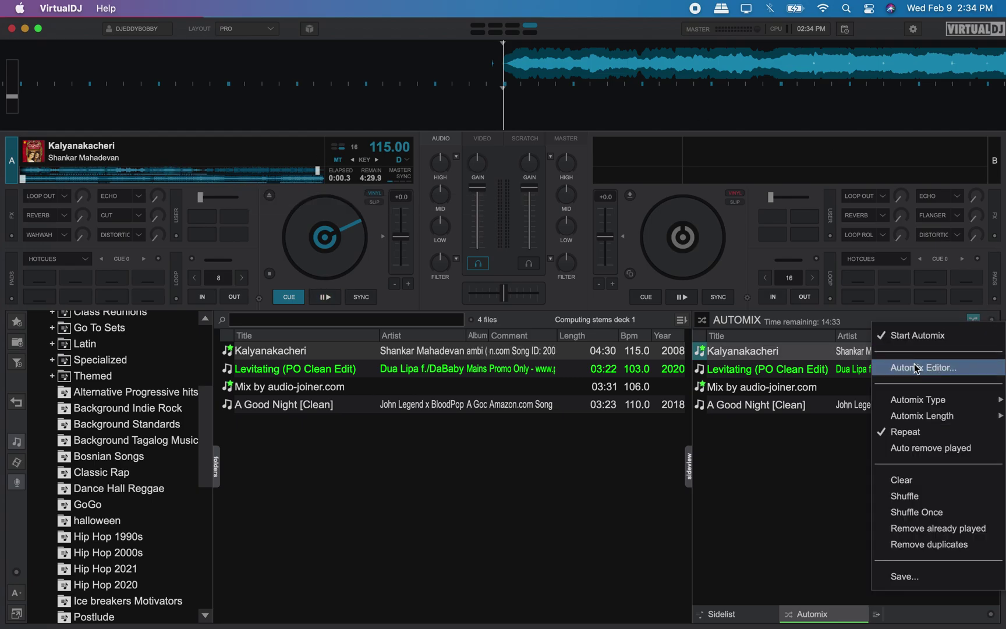
pyautogui.moveTo(911, 400)
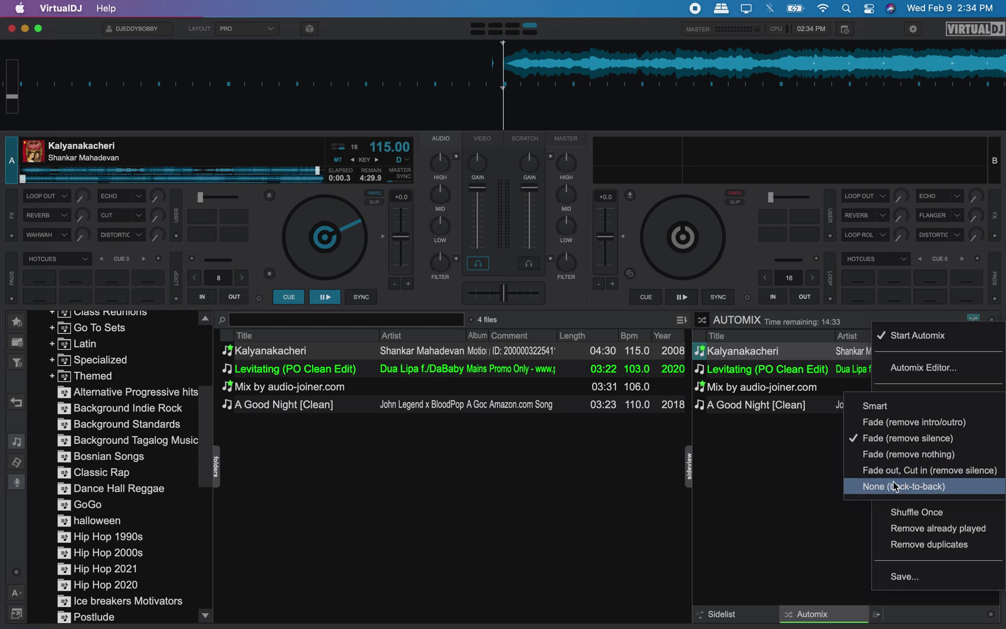
pyautogui.click(886, 408)
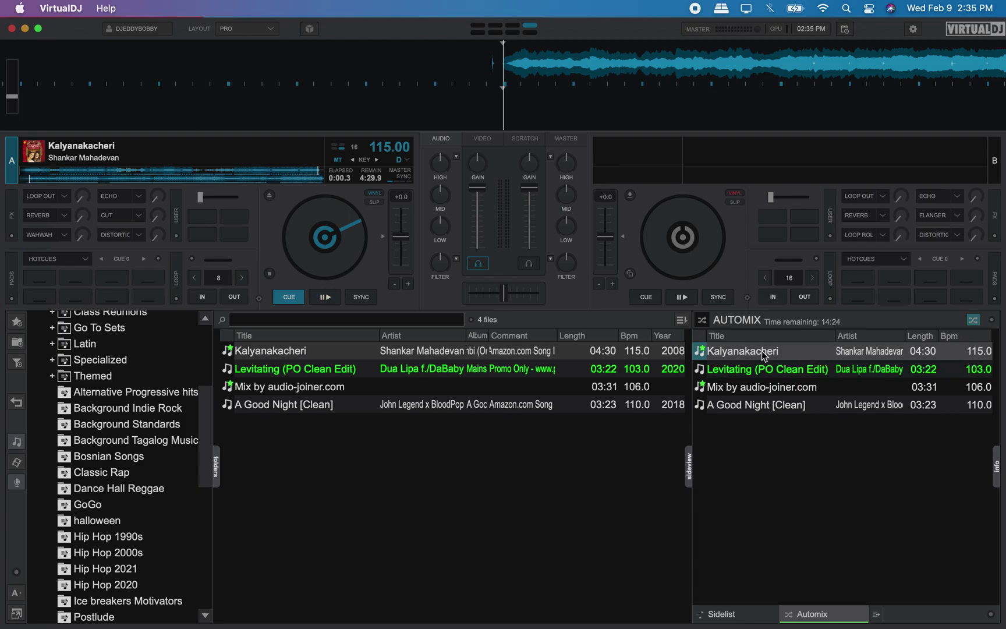
pyautogui.click(992, 320)
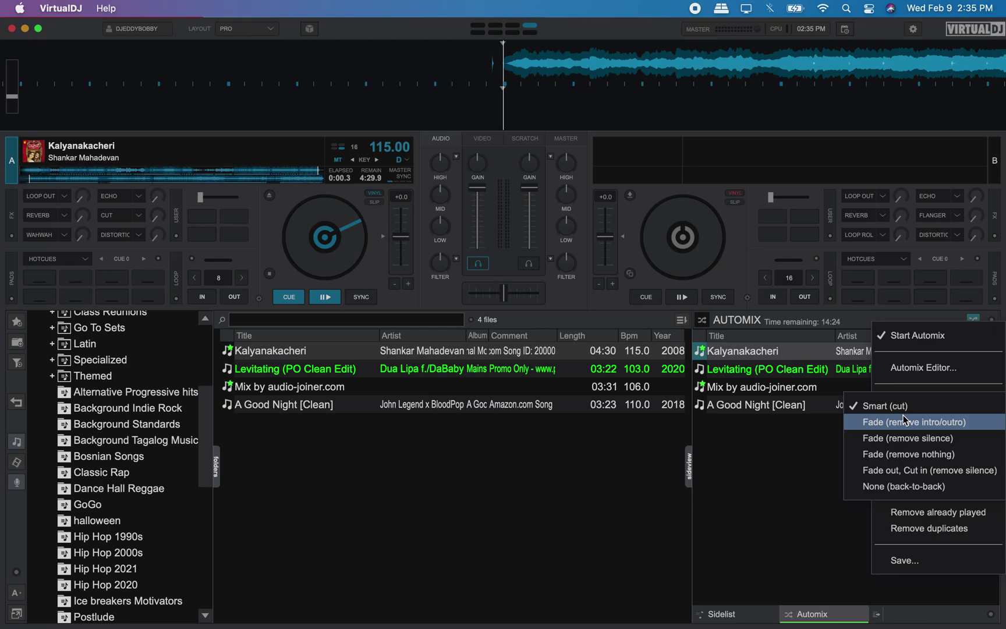
pyautogui.click(880, 441)
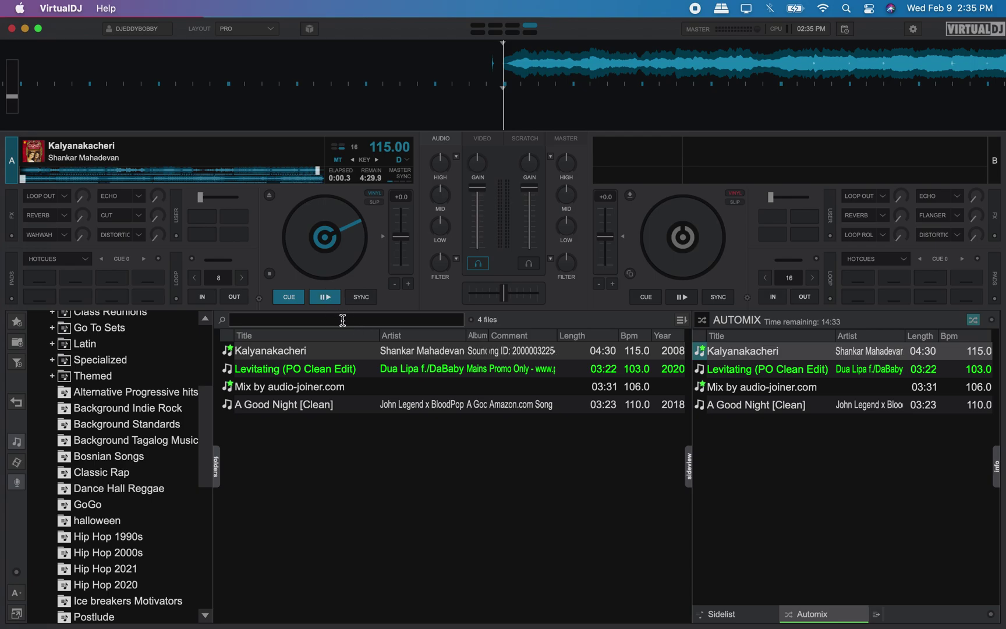
# Stop Automix and unload Kalyanakacheri from deck A.
pyautogui.click(973, 319)
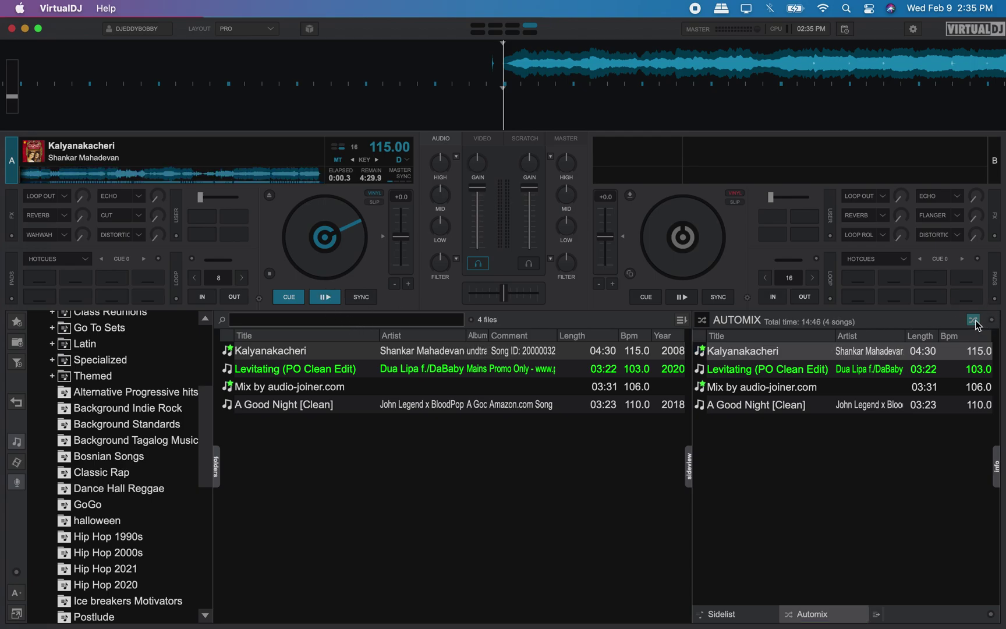
pyautogui.click(270, 195)
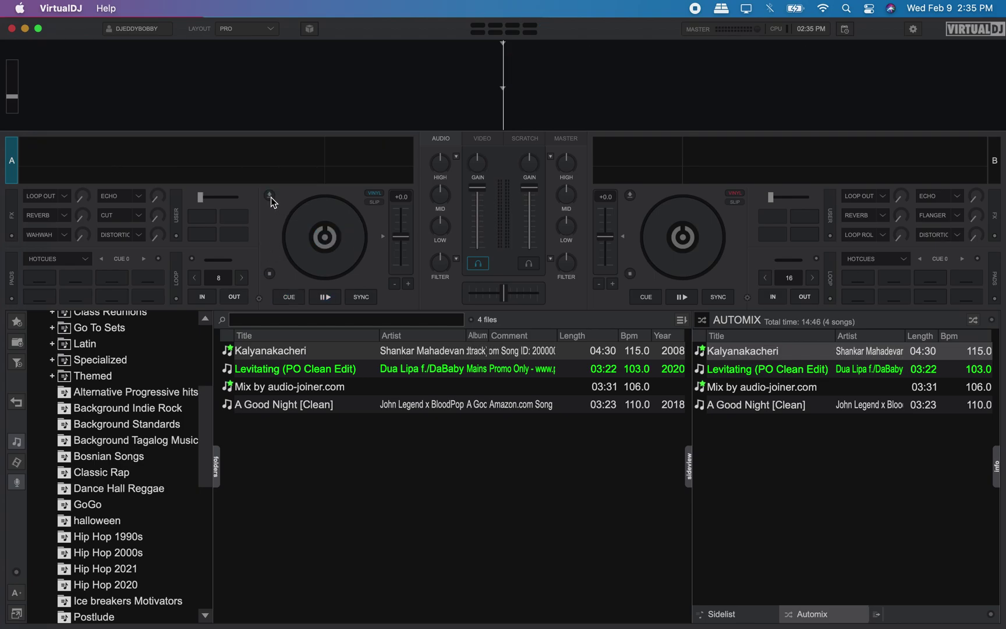
# Clear all songs from the Automix list.
pyautogui.click(992, 320)
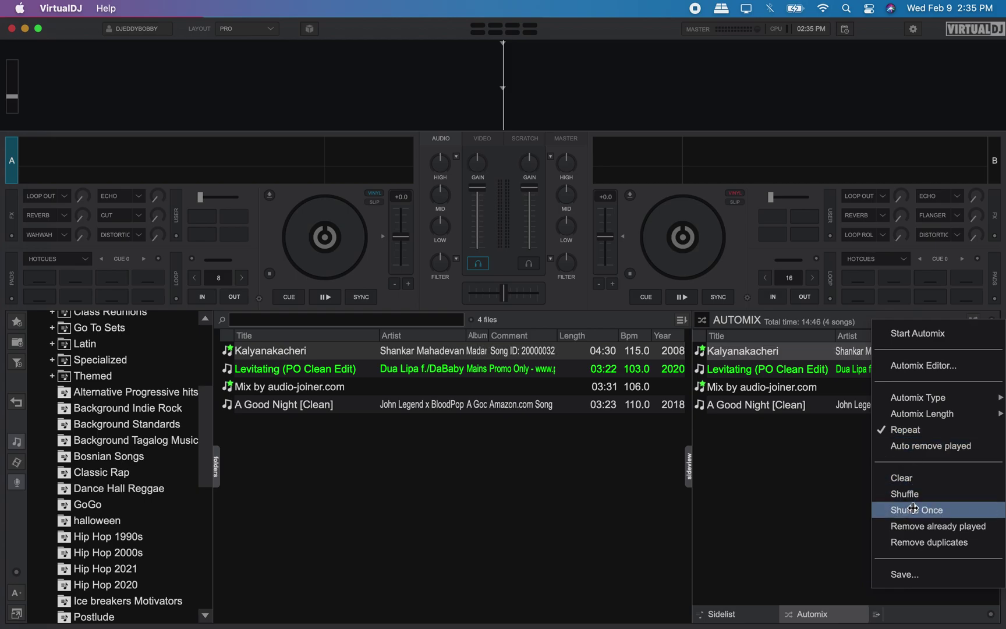
pyautogui.click(901, 479)
pyautogui.click(993, 322)
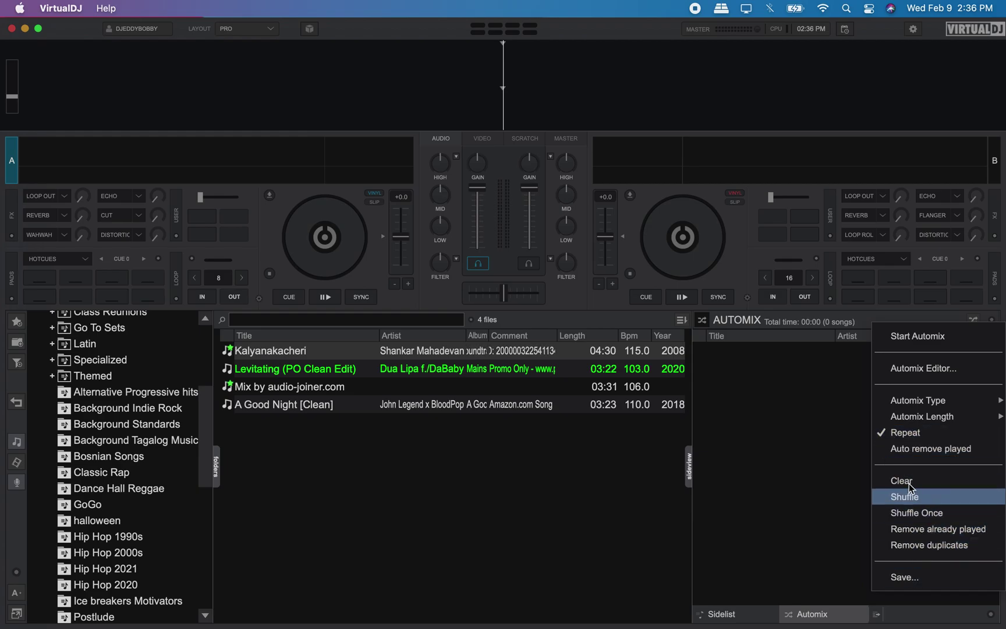
pyautogui.click(281, 436)
# Open and expand the 2021 folder under Playlists in the folder tree.
pyautogui.scroll(5, 107, 415)
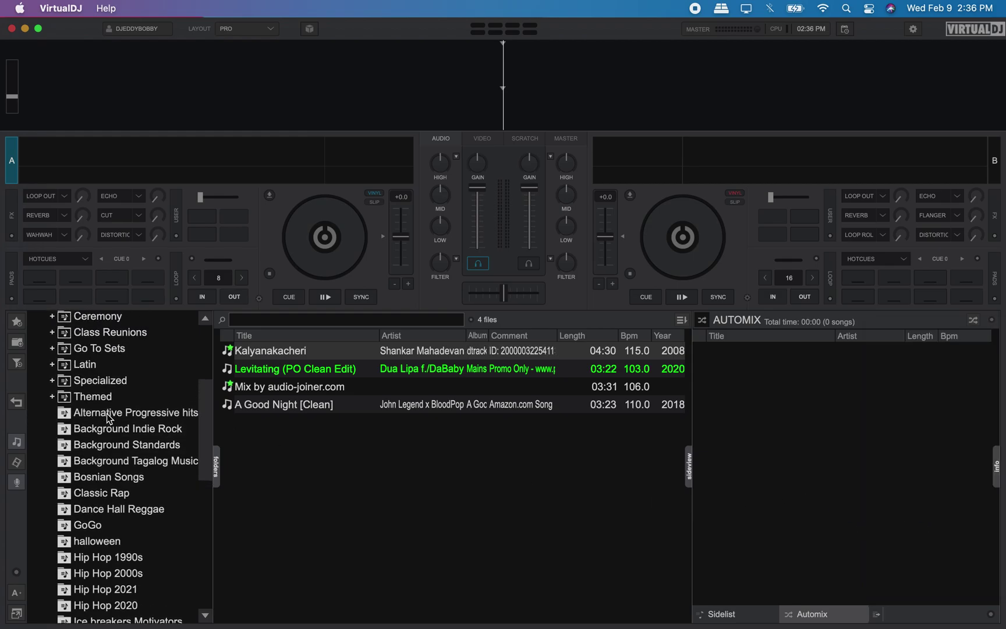
pyautogui.scroll(-1, 107, 414)
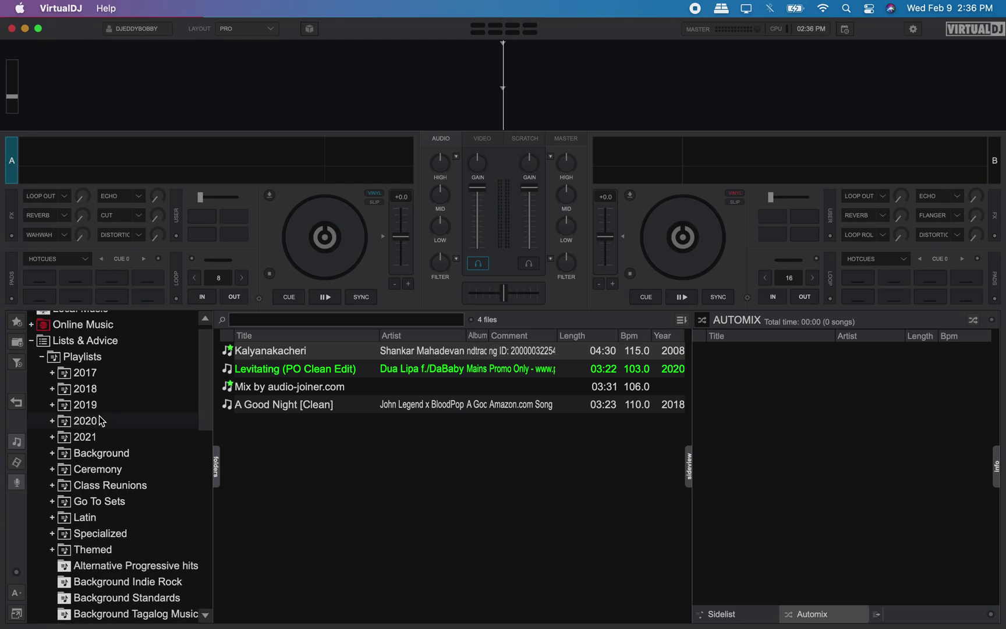
pyautogui.click(79, 438)
pyautogui.click(52, 437)
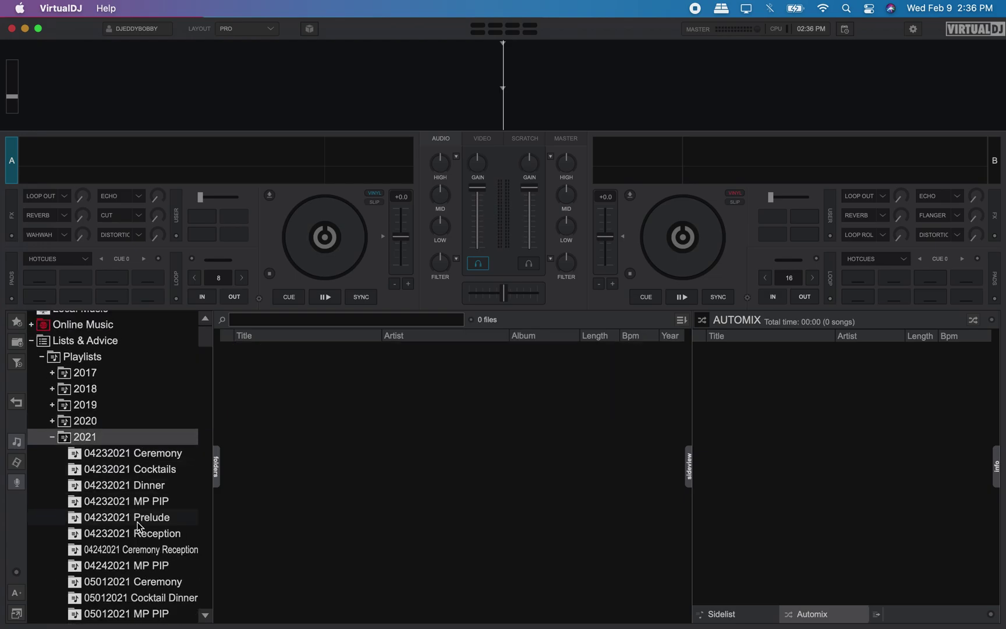
# Display the songs of the 05012021 Reception playlist in the 2021 folder.
pyautogui.scroll(-3, 140, 527)
pyautogui.scroll(-6, 139, 527)
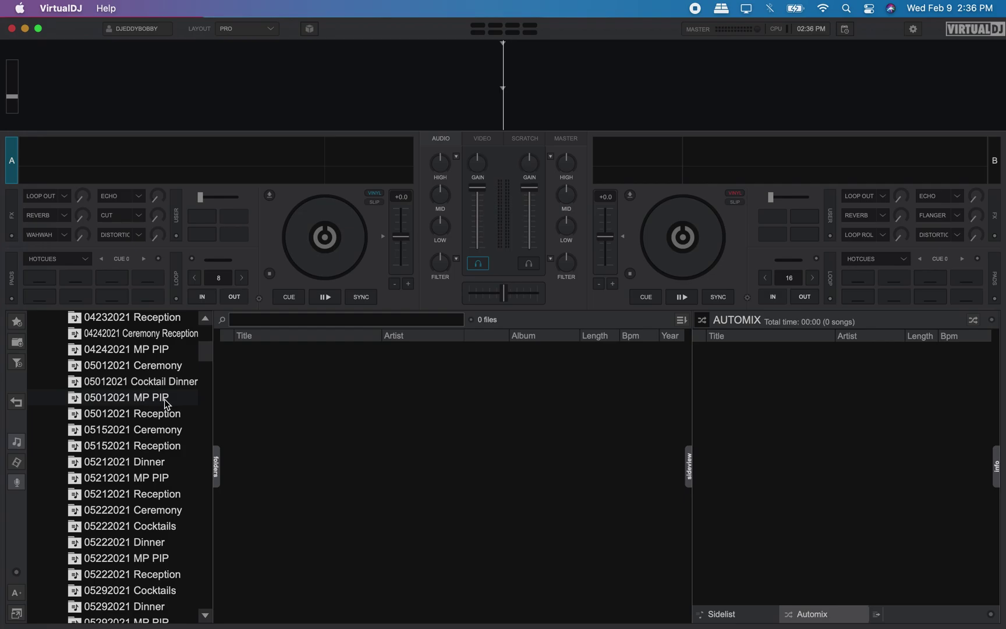
pyautogui.click(168, 421)
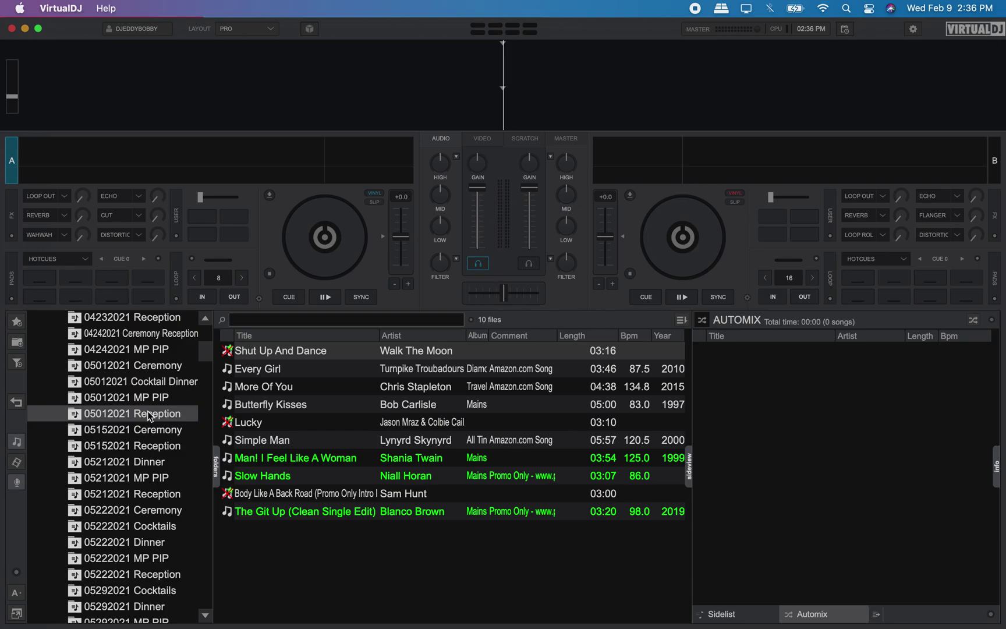
# Display the songs of the 01162022 Cocktails playlist and select Uptown Girl.
pyautogui.scroll(-20, 149, 416)
pyautogui.scroll(-5, 150, 416)
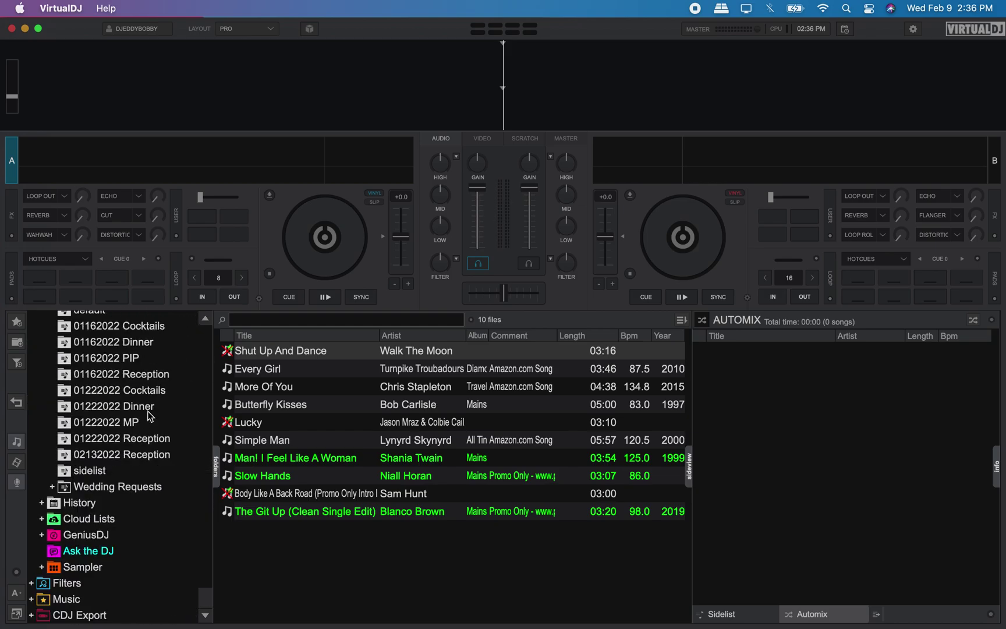
pyautogui.click(136, 329)
pyautogui.click(389, 424)
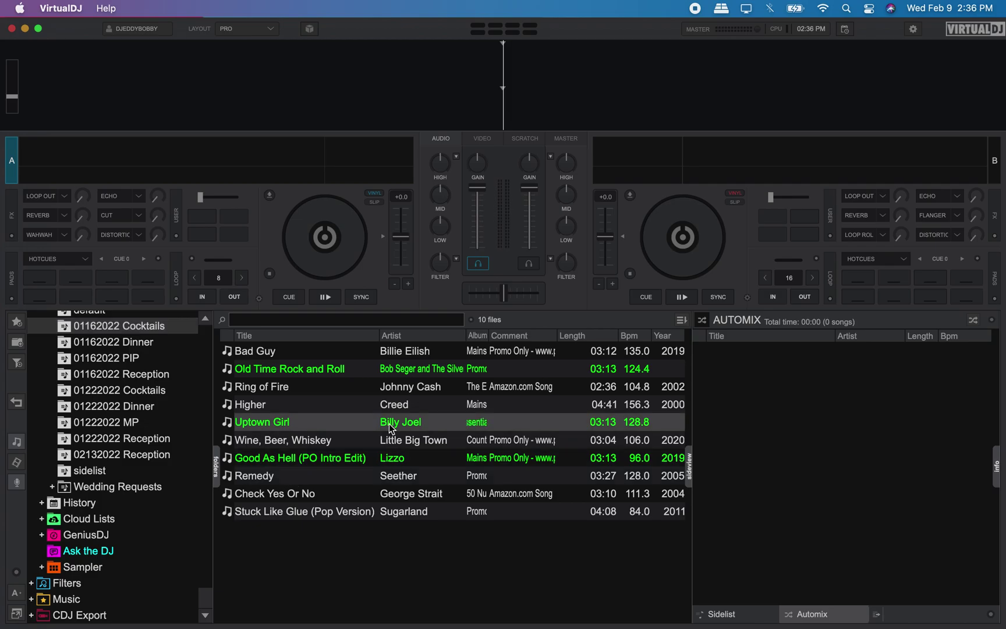
# Open the 01162022 Dinner playlist and add all of its songs to the Automix list.
pyautogui.click(181, 342)
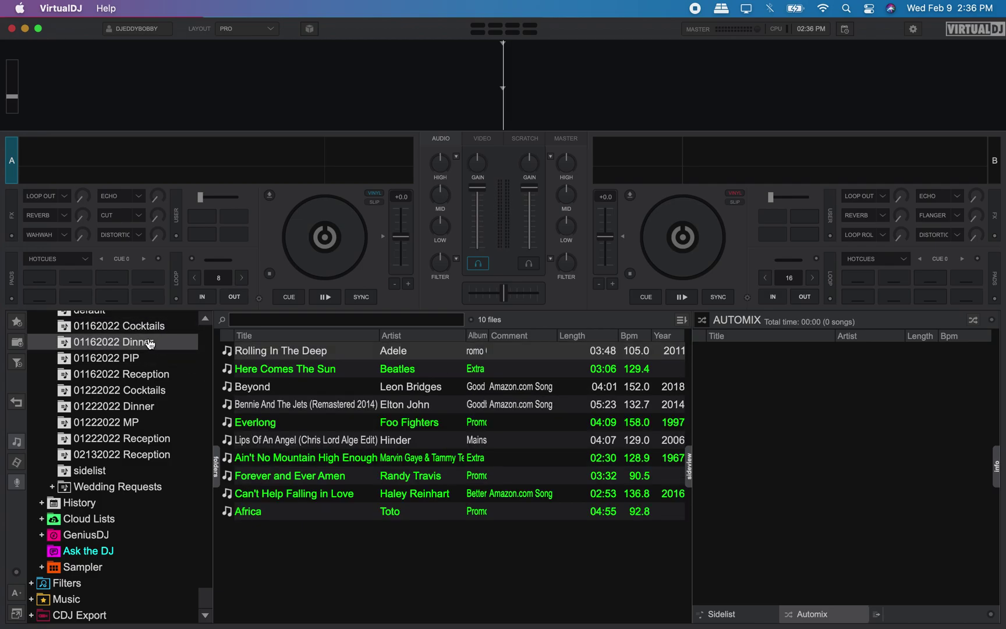
pyautogui.click(459, 429)
pyautogui.press('super+a')
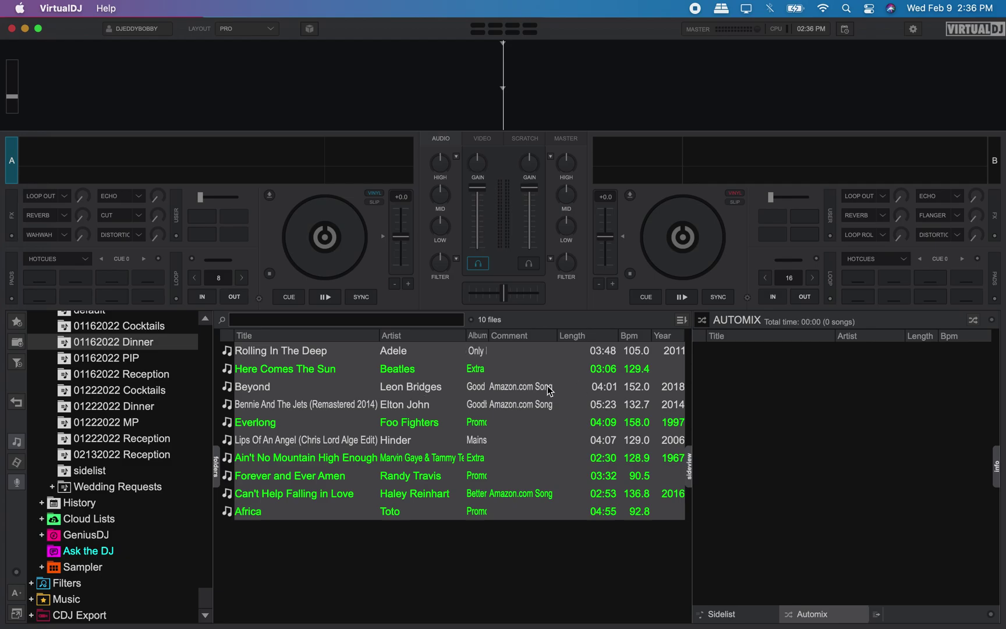
pyautogui.moveTo(639, 372); pyautogui.dragTo(876, 415)
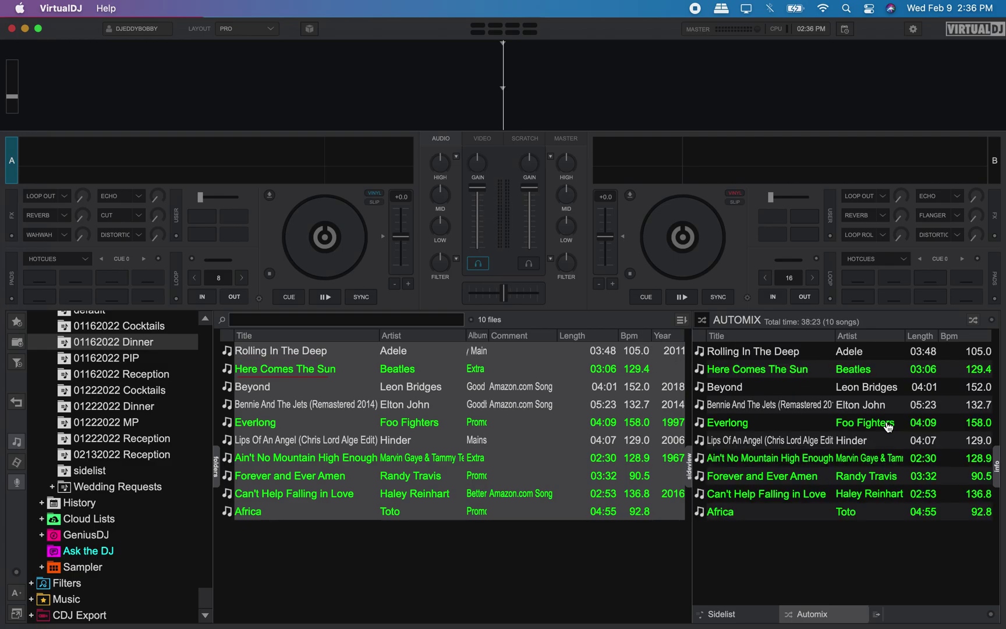
# Start Automix from Rolling In The Deep, let it run into Here Comes The Sun, and stop deck A at the cue point.
pyautogui.click(974, 320)
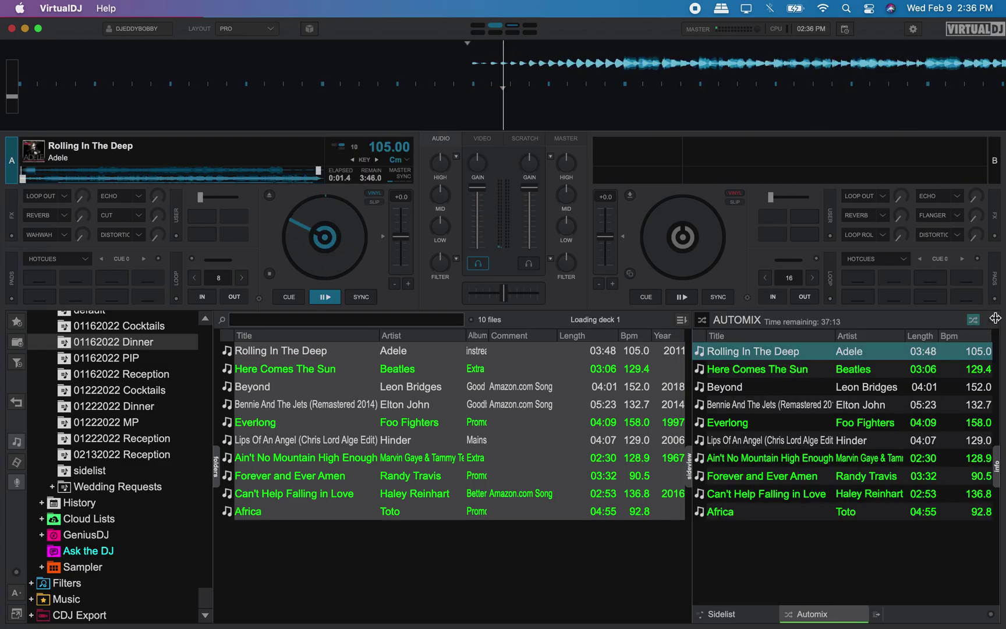
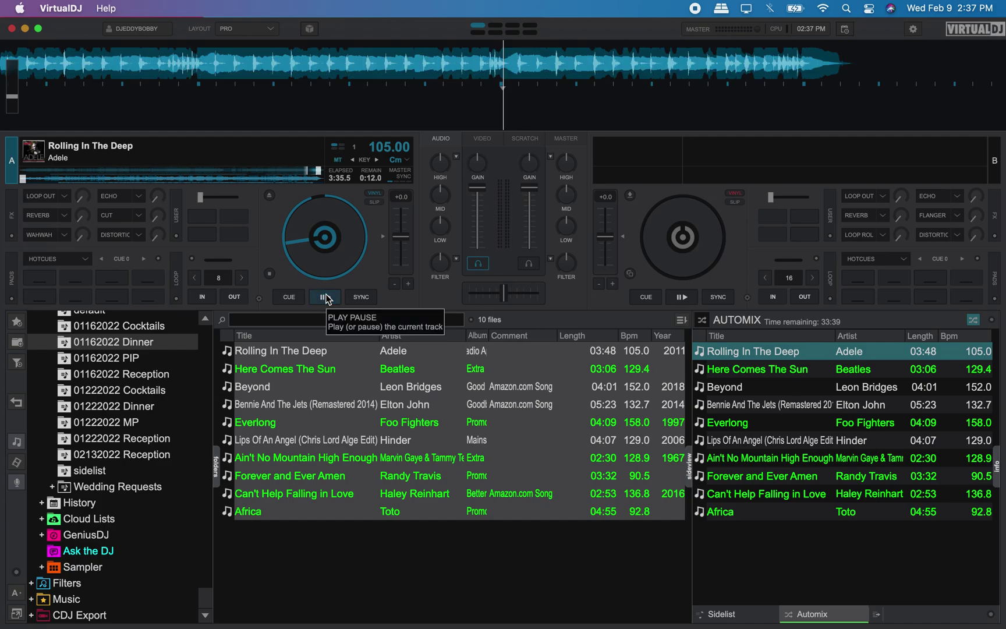
pyautogui.click(325, 297)
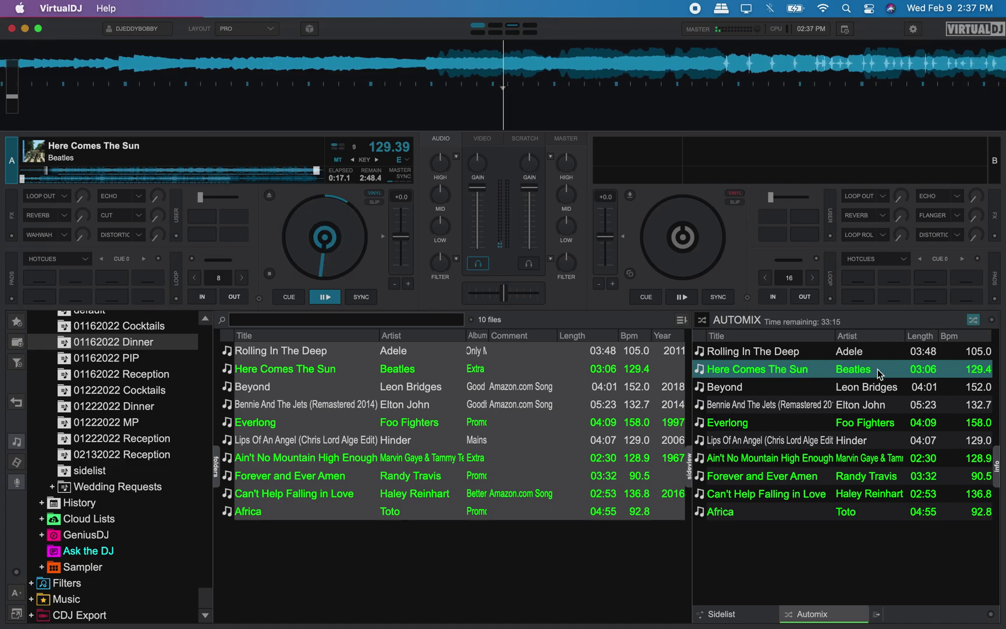
pyautogui.click(282, 298)
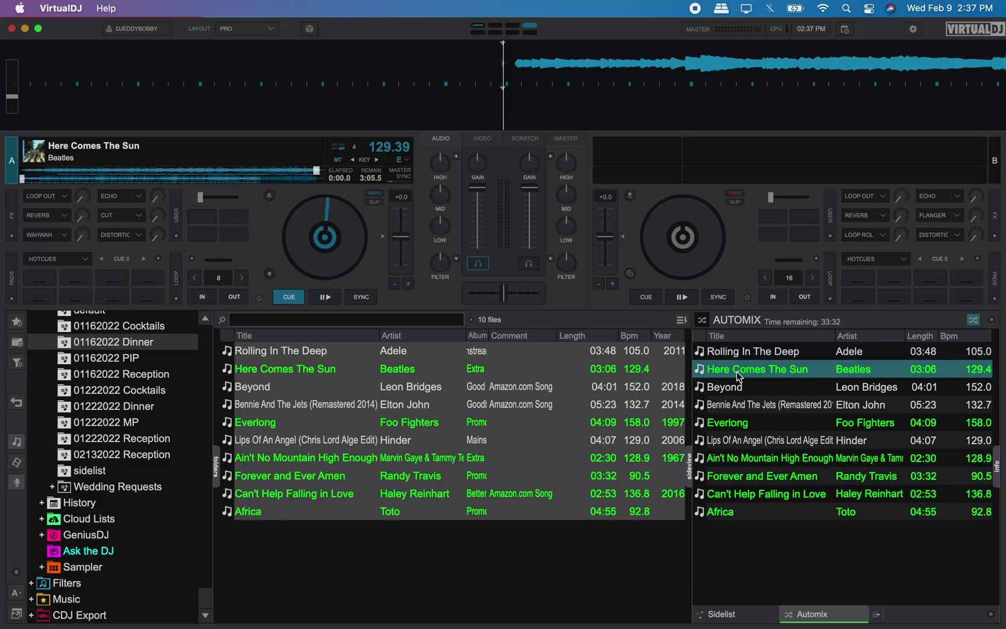
# Review the available Automix types in the Automix options, then dismiss them without choosing one.
pyautogui.click(990, 321)
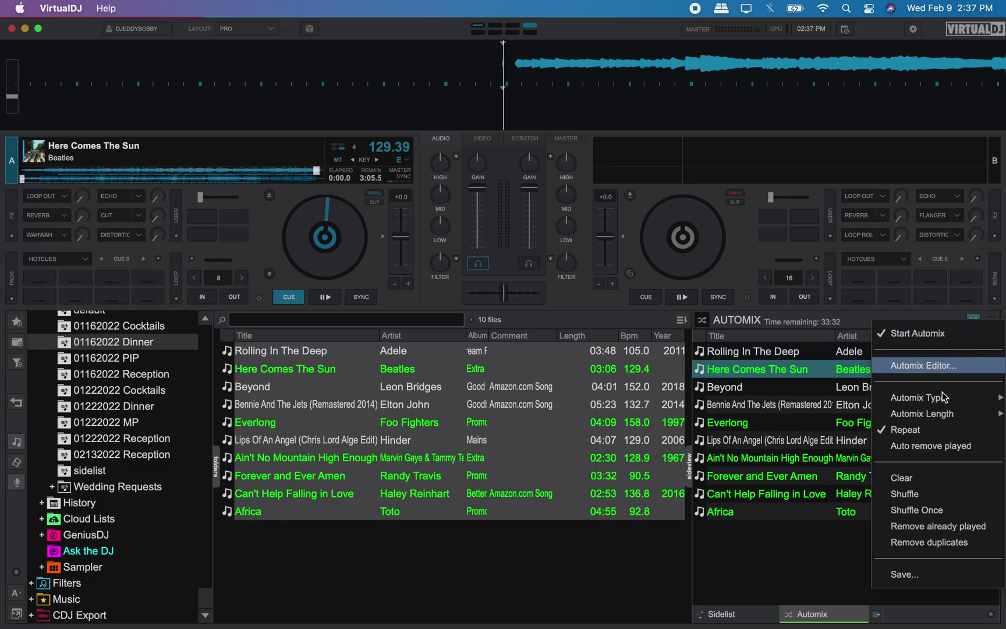
pyautogui.moveTo(943, 391)
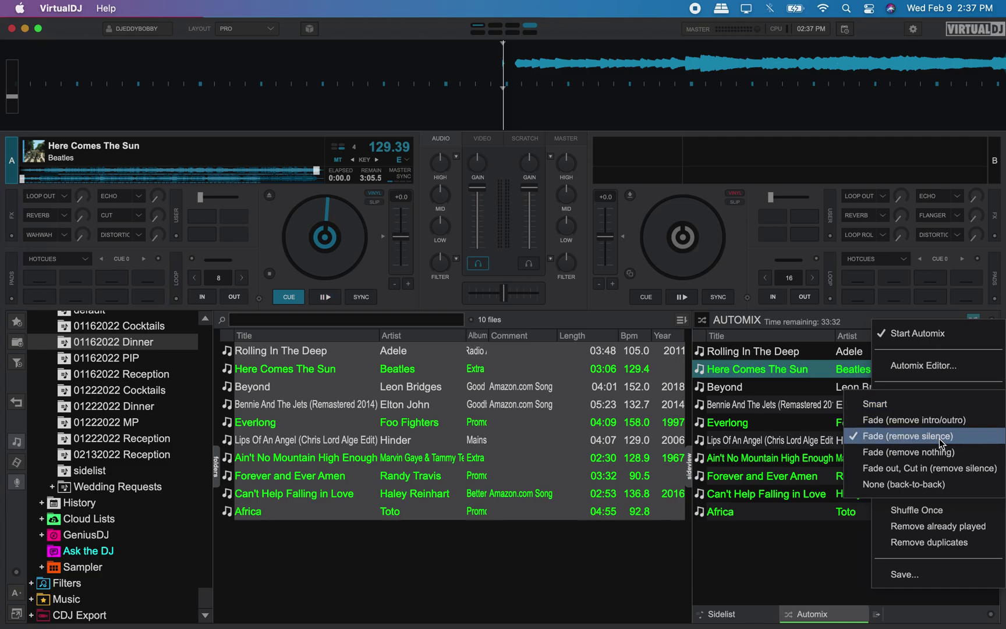
pyautogui.click(773, 564)
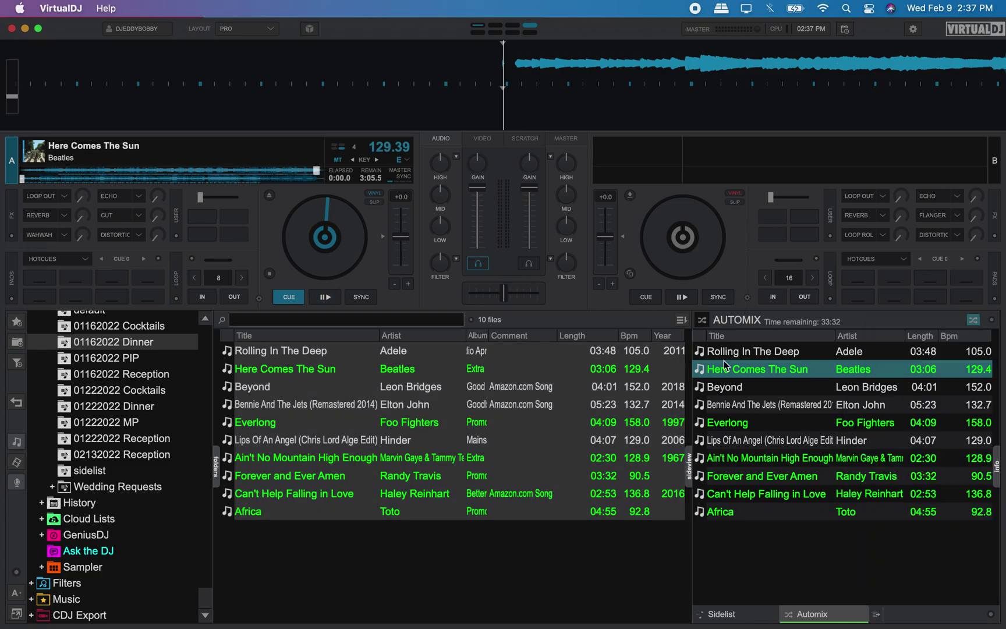